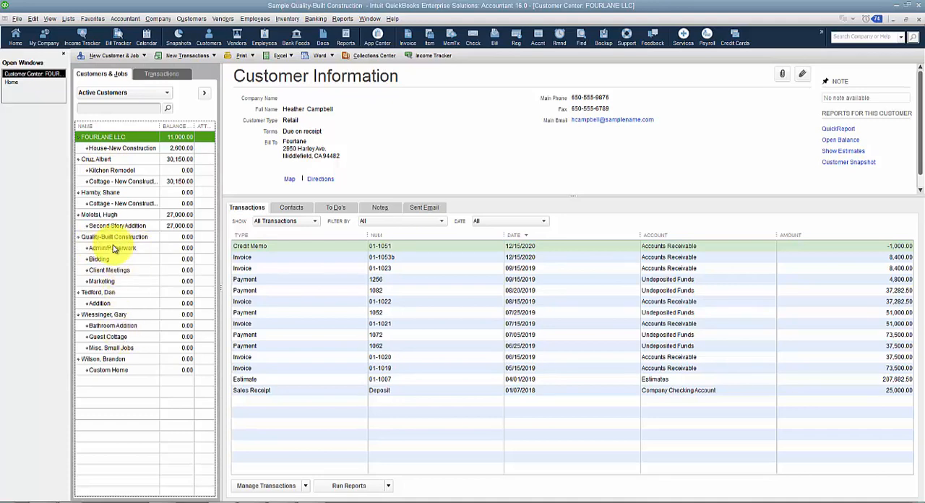
View the House-New Construction job's details and the record of its parent customer, FOURLANE LLC.
{"action": "left_click", "coordinate": [124, 151]}
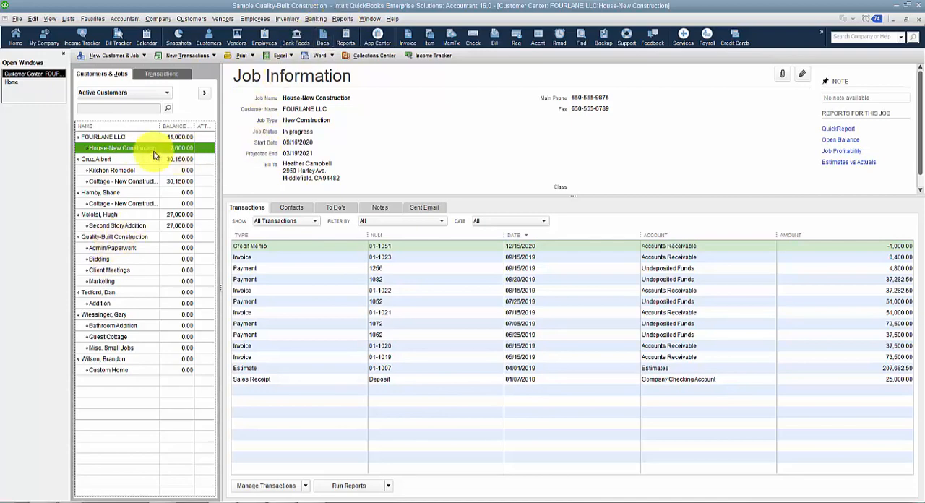
{"action": "left_click", "coordinate": [110, 136]}
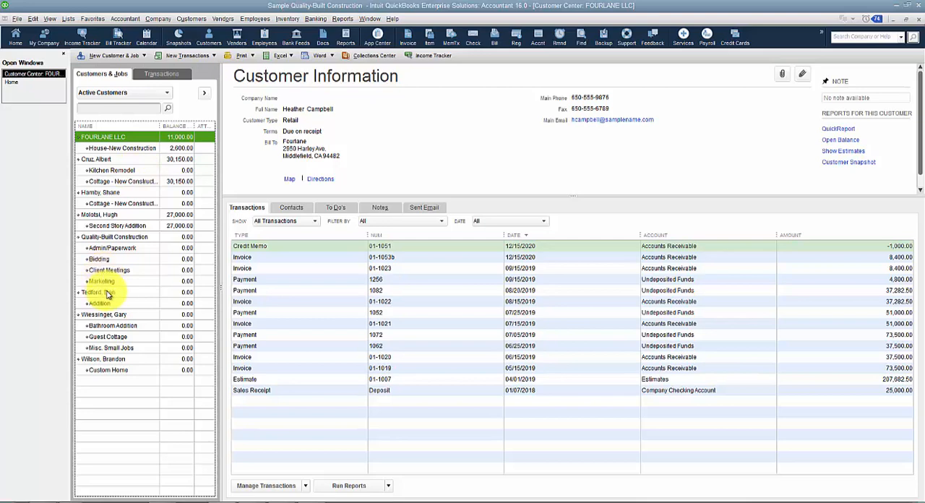
Start a new estimate from the home page for the customer who owns the Addition job.
{"action": "left_click", "coordinate": [18, 83]}
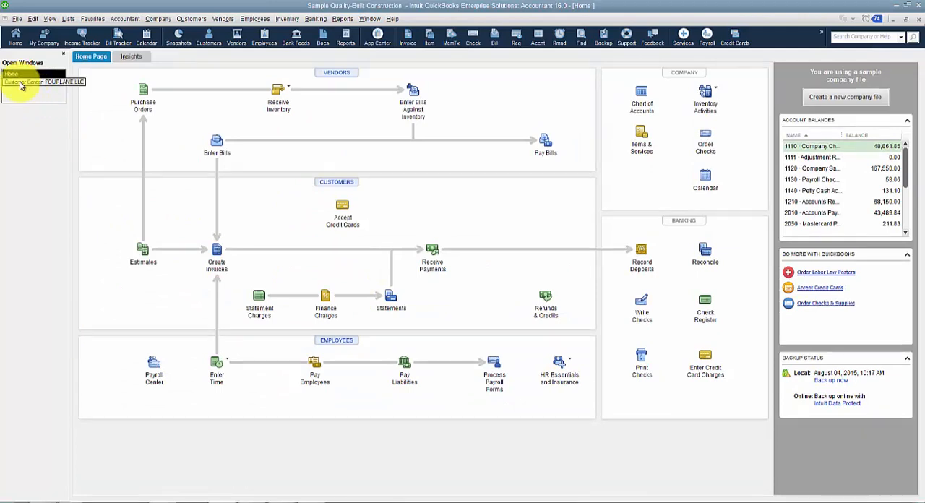
{"action": "left_click", "coordinate": [142, 259]}
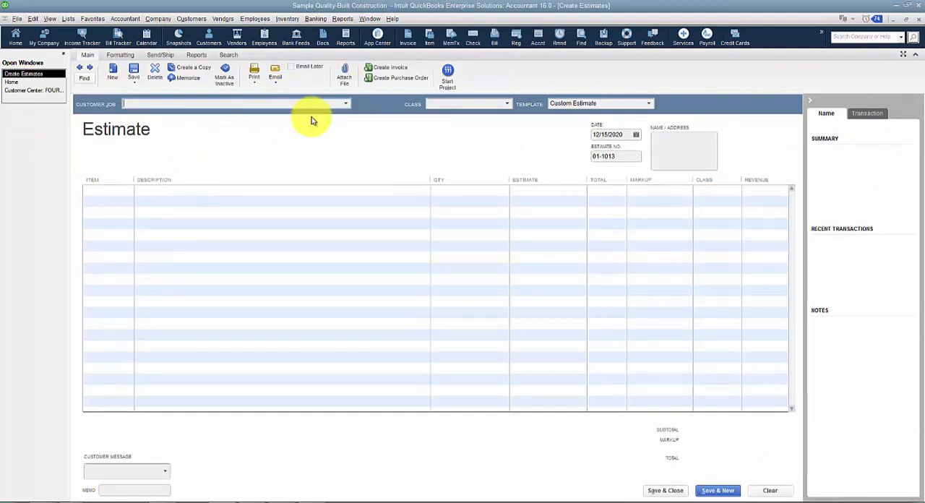
{"action": "left_click", "coordinate": [345, 104]}
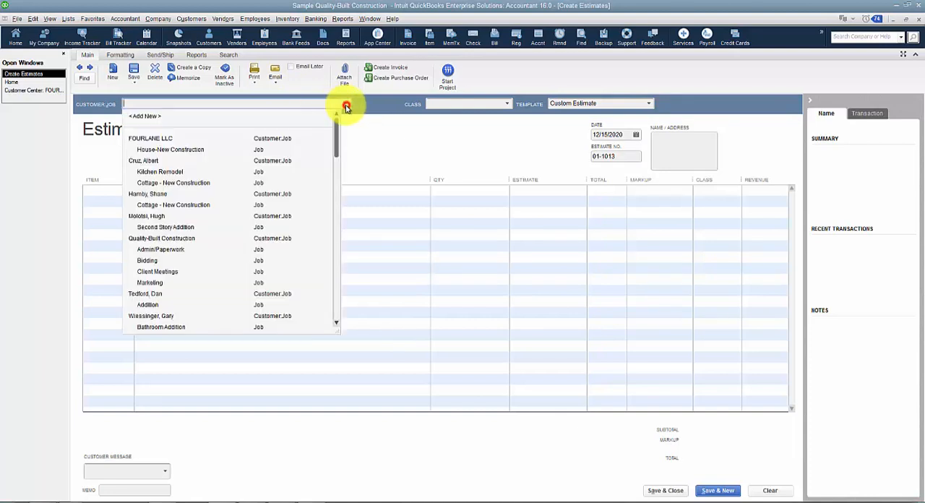
{"action": "left_click", "coordinate": [154, 293]}
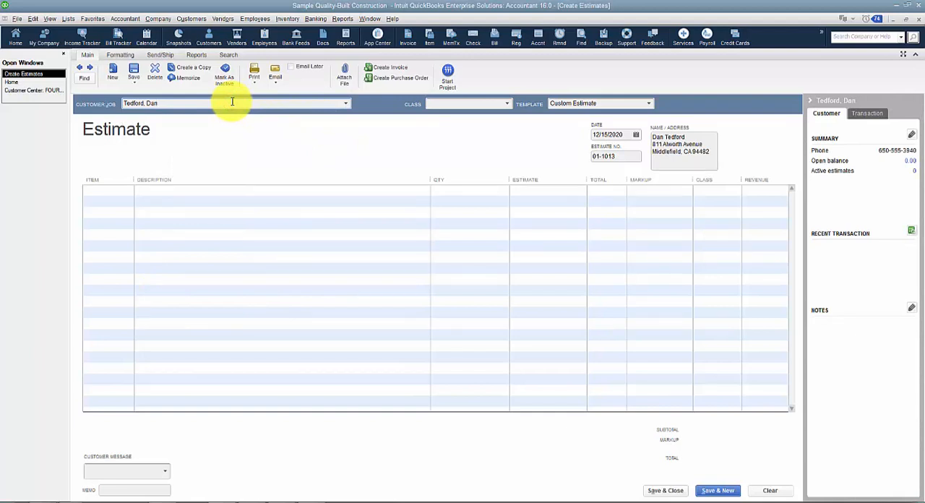
Try to set up a job named New Job under the estimate's customer, then cancel the job setup.
{"action": "left_click", "coordinate": [232, 101]}
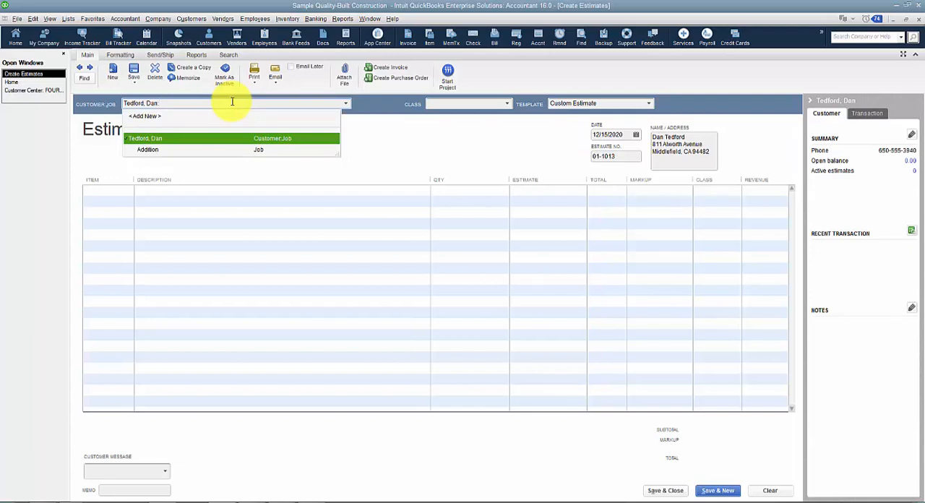
{"action": "type", "text": ":N"}
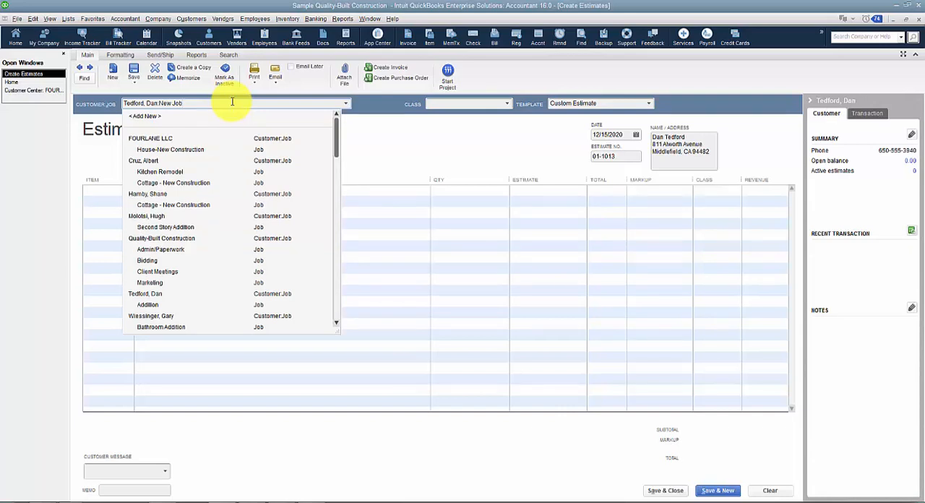
{"action": "type", "text": "ew Job"}
{"action": "key", "text": "Tab"}
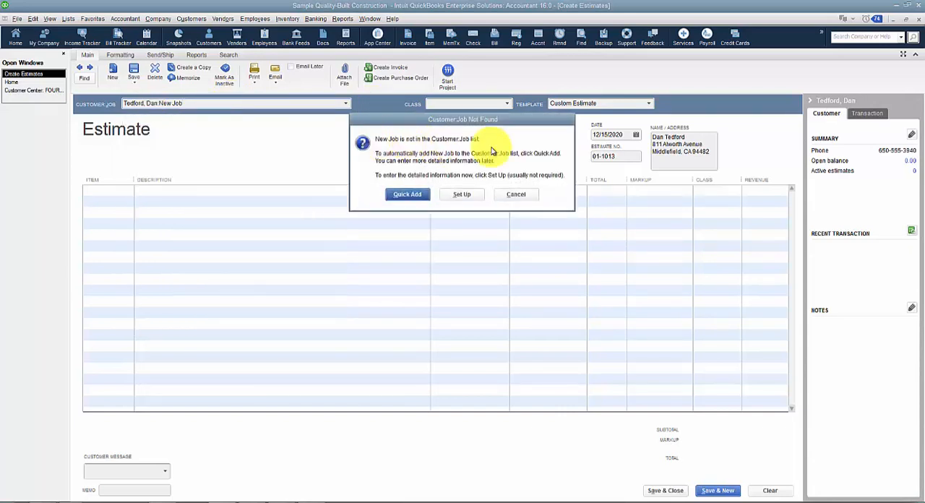
{"action": "left_click", "coordinate": [464, 194]}
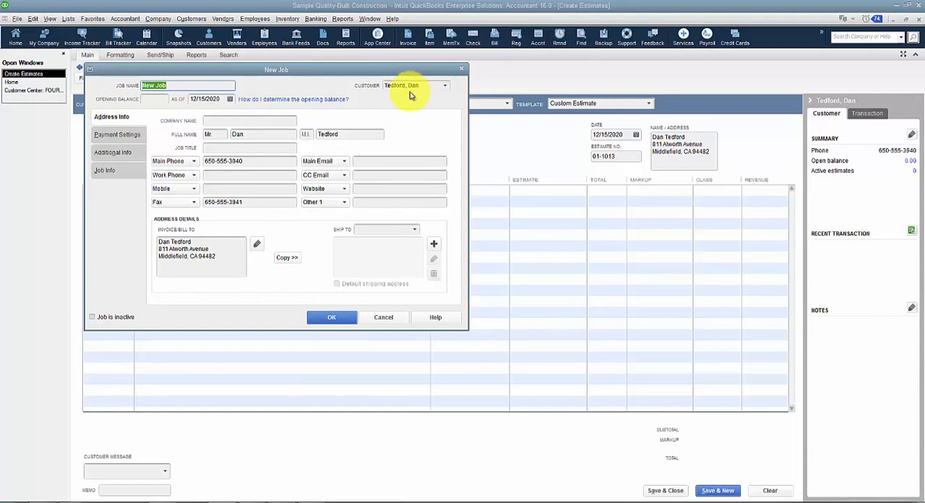
{"action": "left_click", "coordinate": [384, 319]}
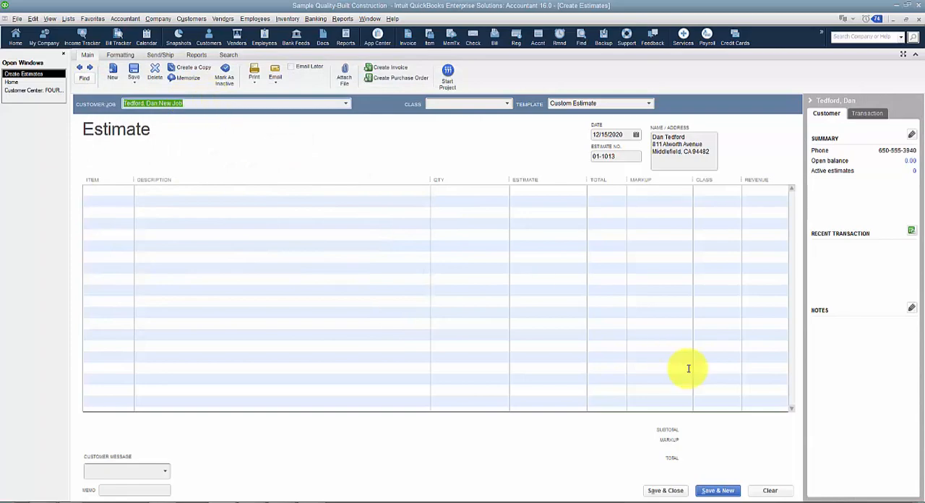
Discard the estimate and return to the Customer Center.
{"action": "left_click", "coordinate": [772, 489]}
{"action": "key", "text": "Escape"}
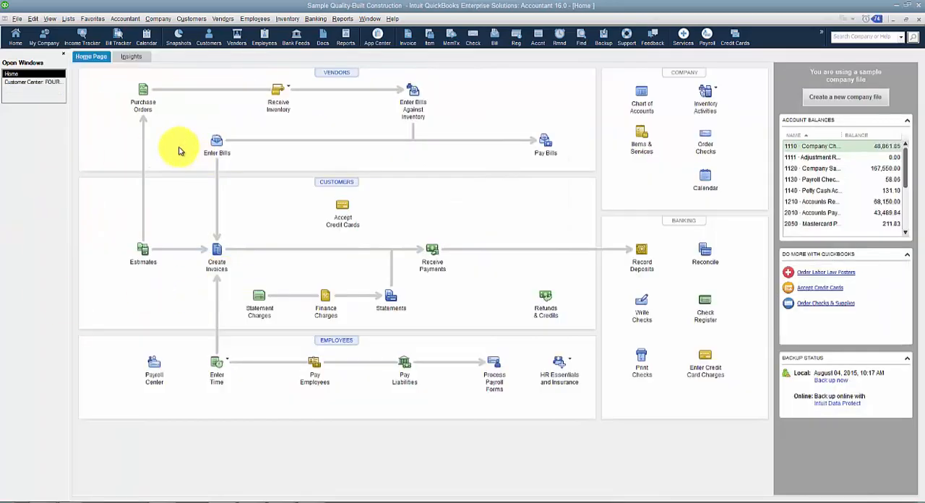
{"action": "left_click", "coordinate": [34, 82]}
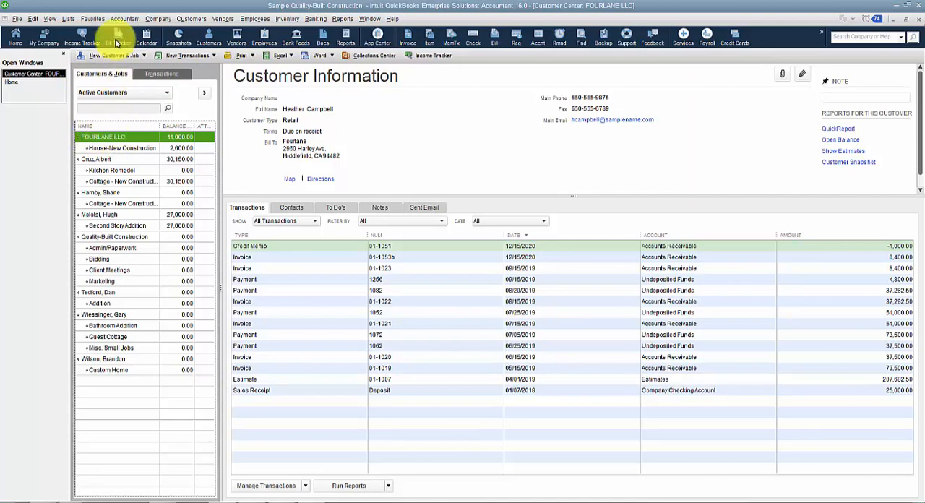
{"action": "left_click", "coordinate": [116, 56]}
{"action": "left_click", "coordinate": [119, 80]}
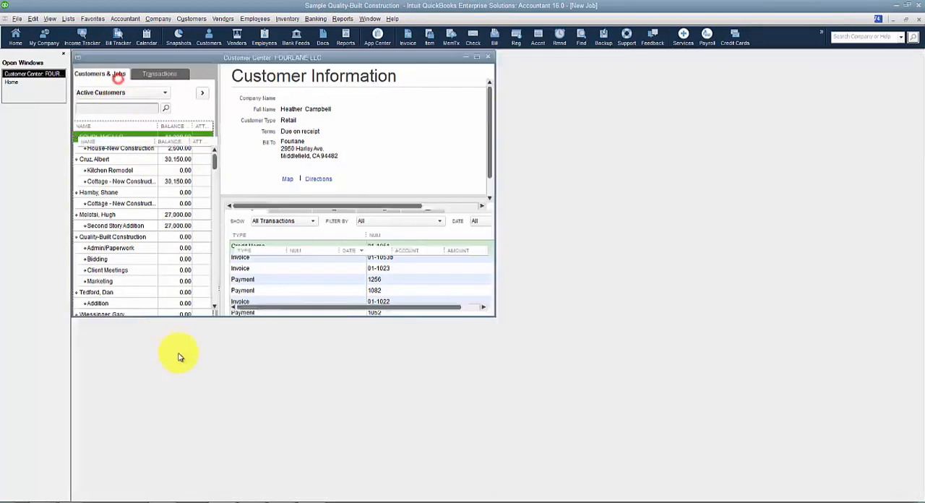
{"action": "left_click", "coordinate": [368, 289]}
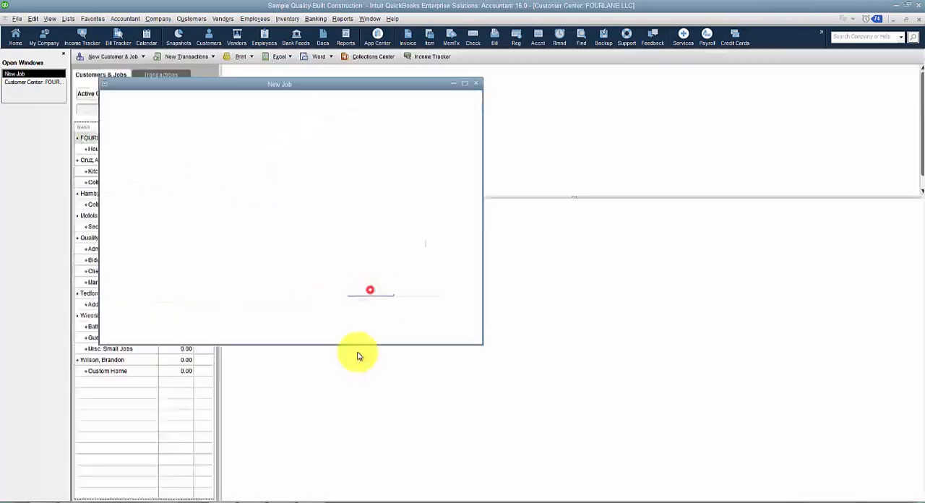
{"action": "left_click", "coordinate": [94, 292]}
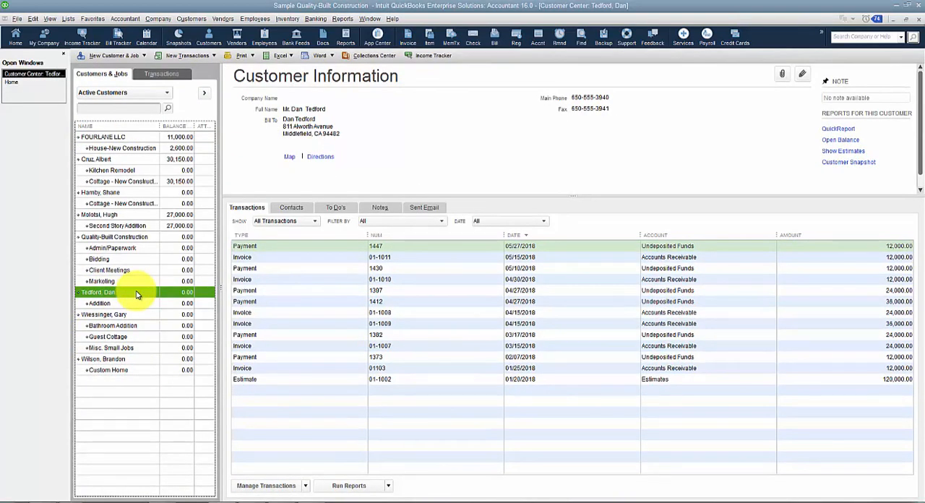
{"action": "left_click", "coordinate": [130, 55]}
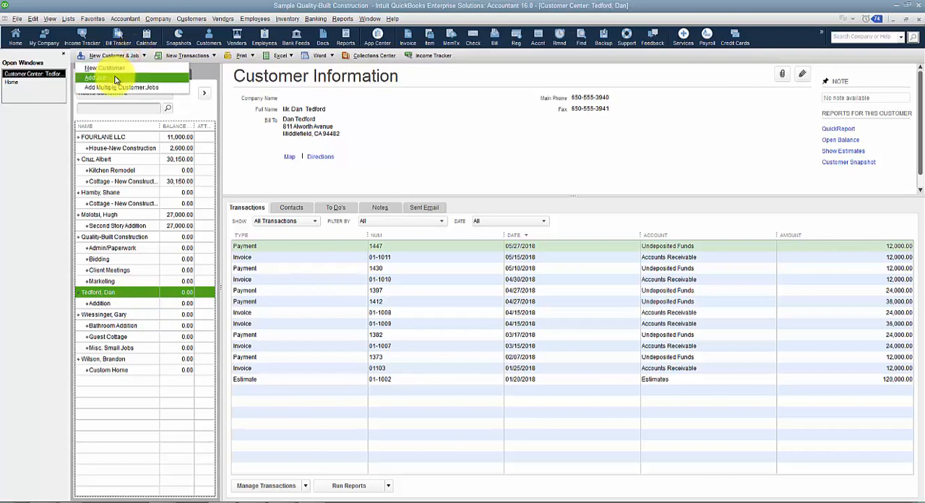
{"action": "right_click", "coordinate": [123, 293]}
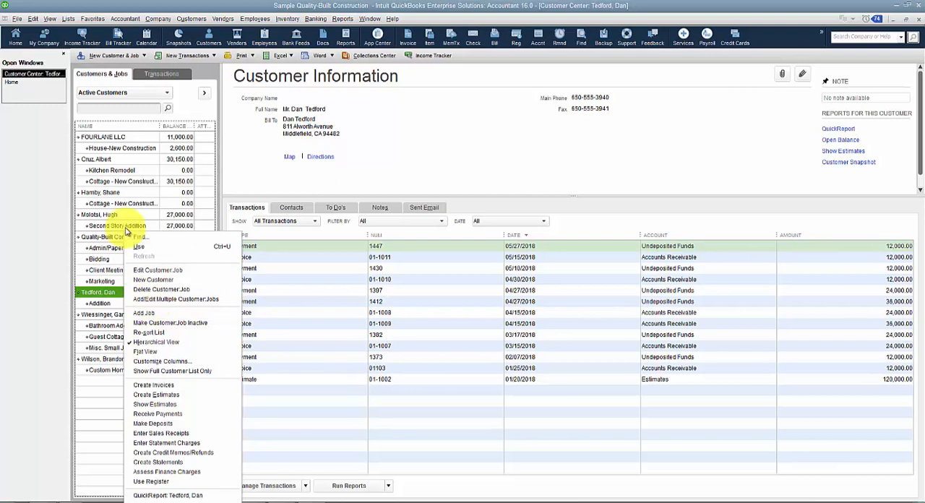
{"action": "left_click", "coordinate": [114, 144]}
{"action": "left_click", "coordinate": [113, 139]}
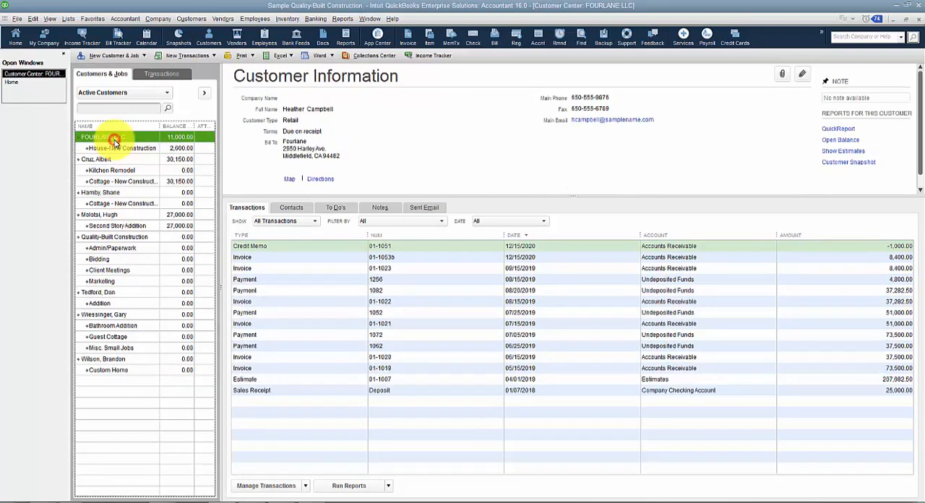
{"action": "right_click", "coordinate": [113, 142]}
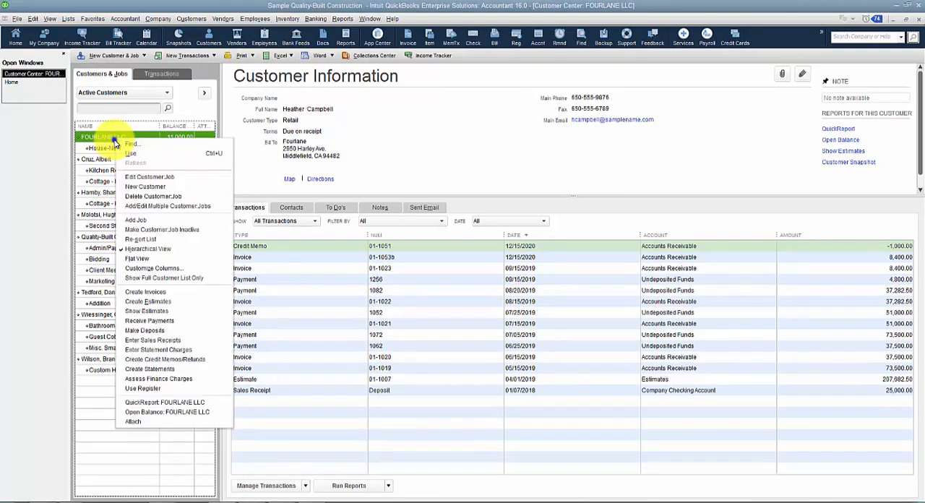
{"action": "key", "text": "Escape"}
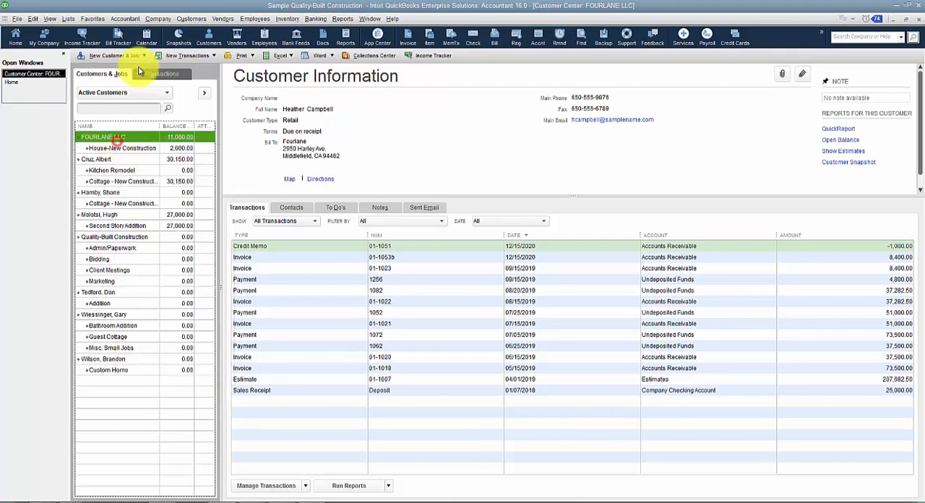
Try reassigning a new job started under FOURLANE LLC to the customer who owns the Addition job, and discard it.
{"action": "left_click", "coordinate": [95, 57]}
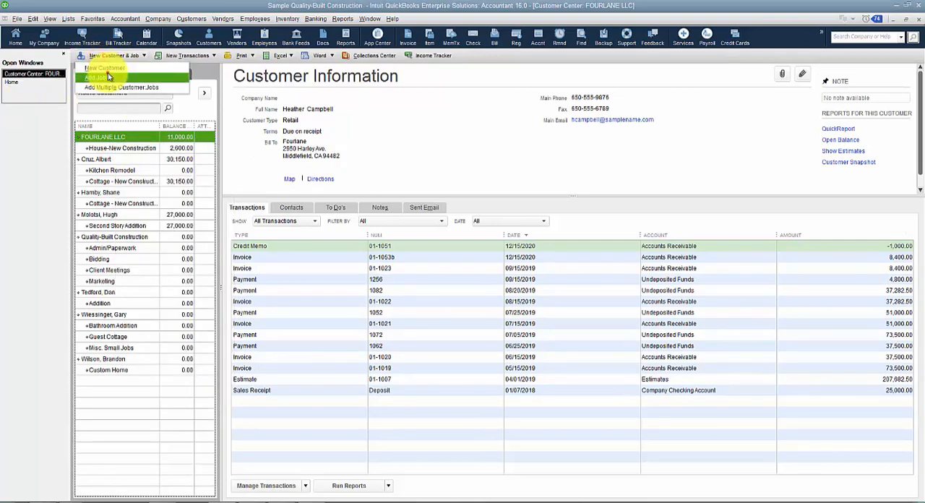
{"action": "left_click", "coordinate": [101, 77]}
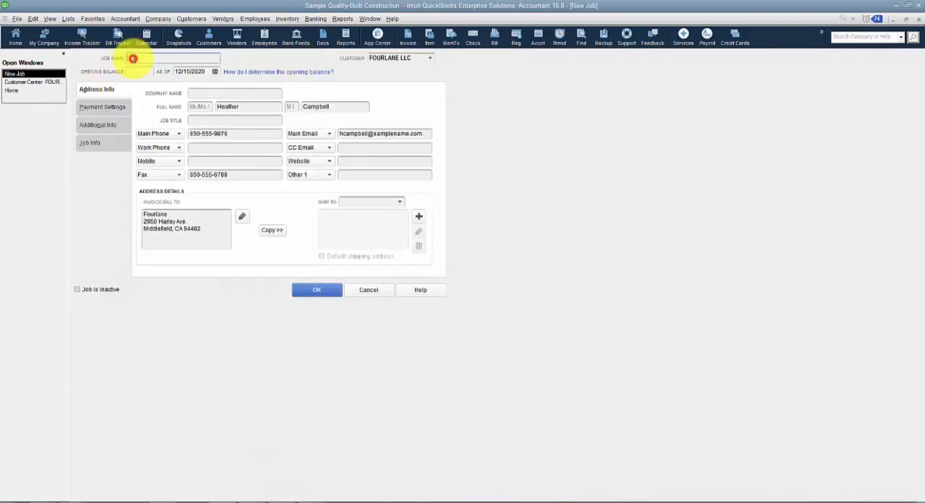
{"action": "left_click", "coordinate": [421, 58]}
{"action": "type", "text": "Te"}
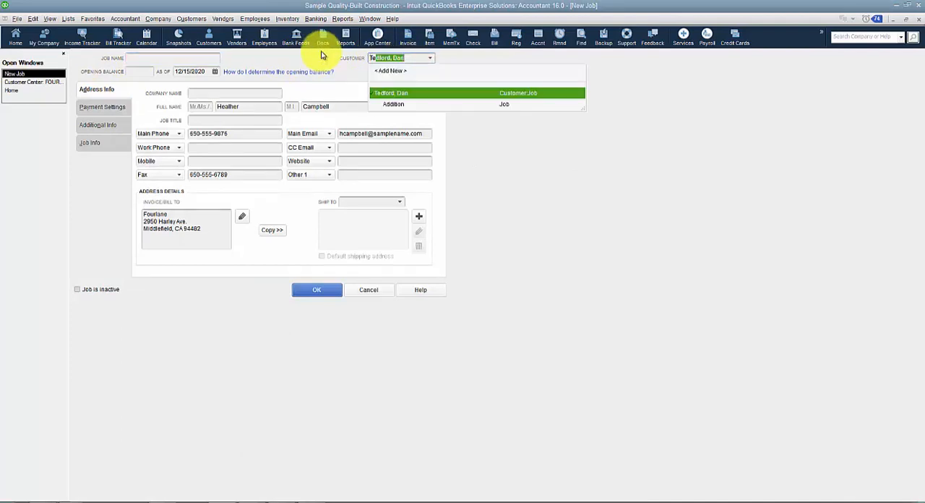
{"action": "type", "text": "d"}
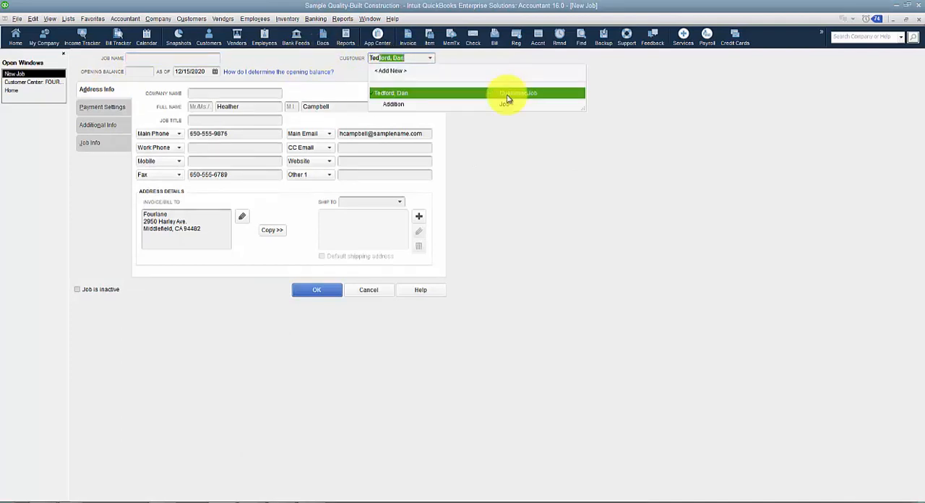
{"action": "left_click", "coordinate": [424, 96]}
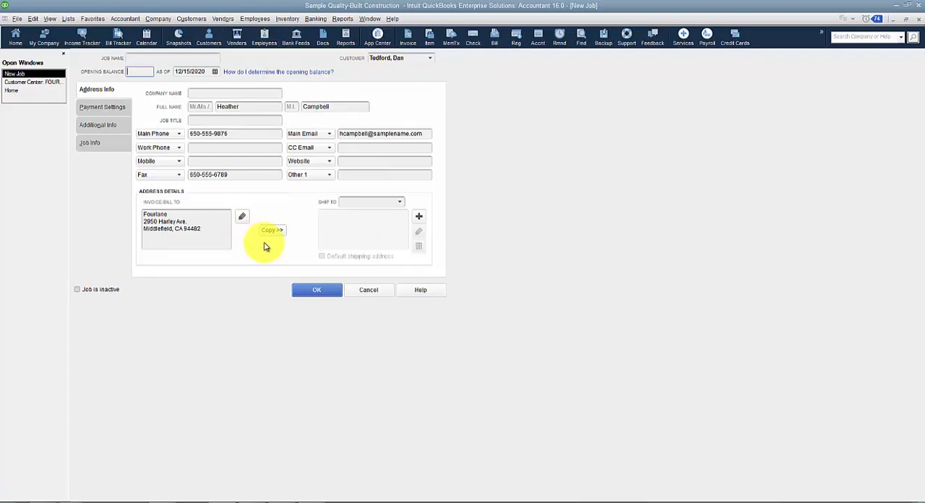
{"action": "left_click", "coordinate": [386, 290]}
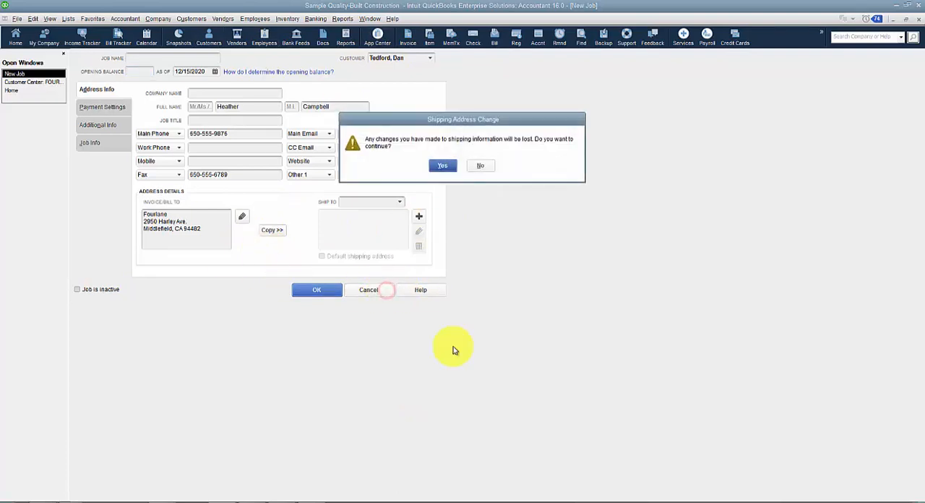
{"action": "left_click", "coordinate": [440, 166]}
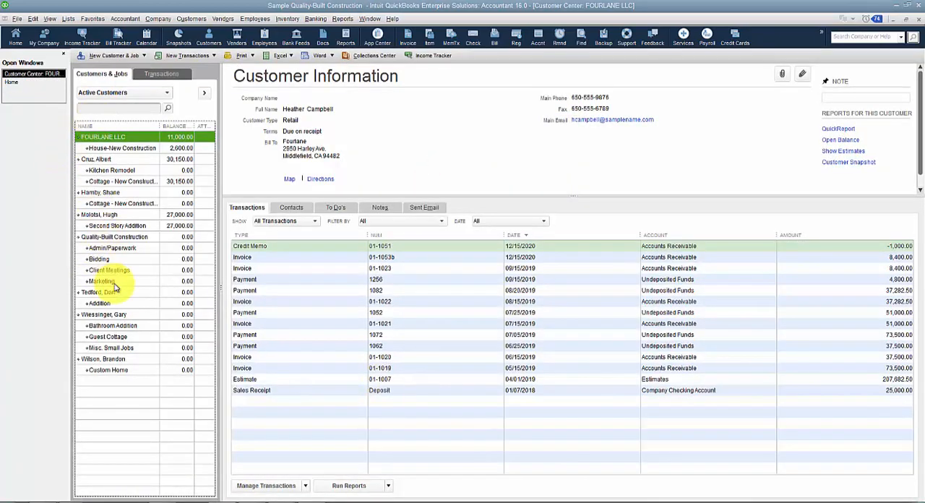
Add a new job named Job 123 for the customer who owns the Addition job.
{"action": "right_click", "coordinate": [122, 294]}
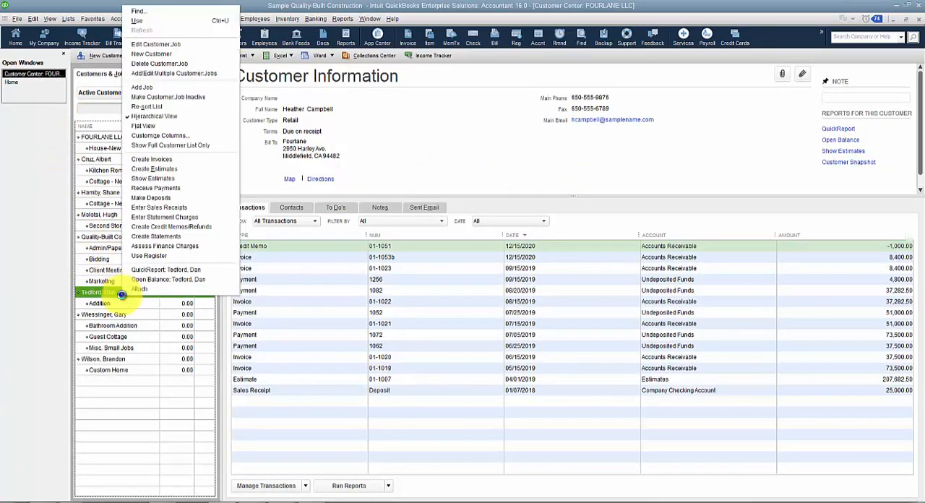
{"action": "left_click", "coordinate": [152, 89]}
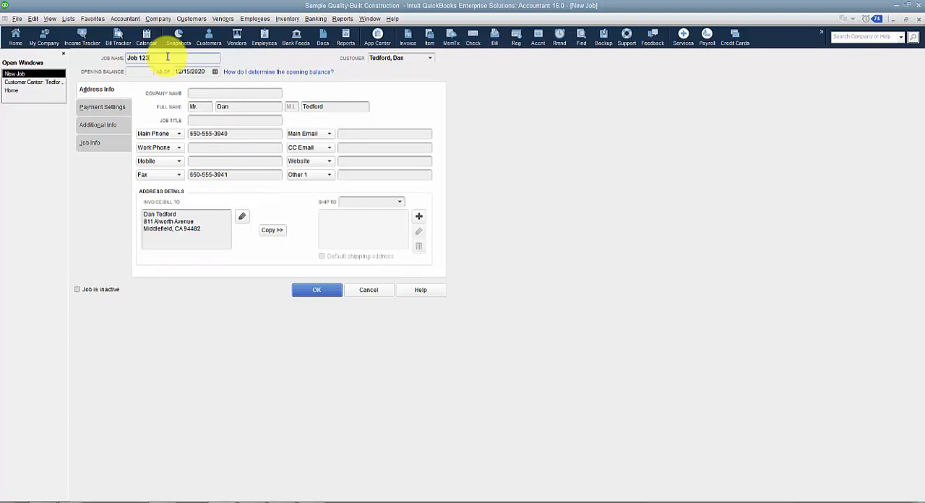
{"action": "key", "text": "Tab"}
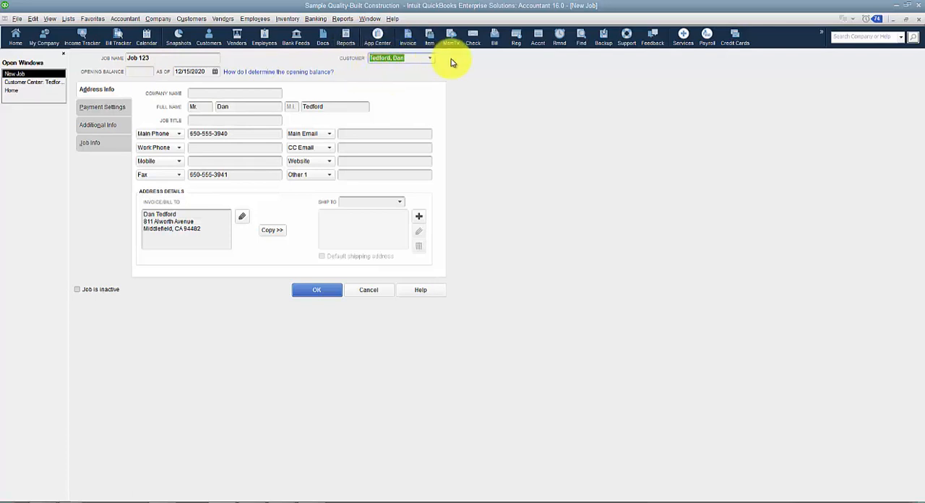
Try nesting Job 123 under the Addition job, and set its parent back to the main customer.
{"action": "left_click", "coordinate": [430, 58]}
{"action": "left_click", "coordinate": [430, 58]}
{"action": "left_click", "coordinate": [430, 58]}
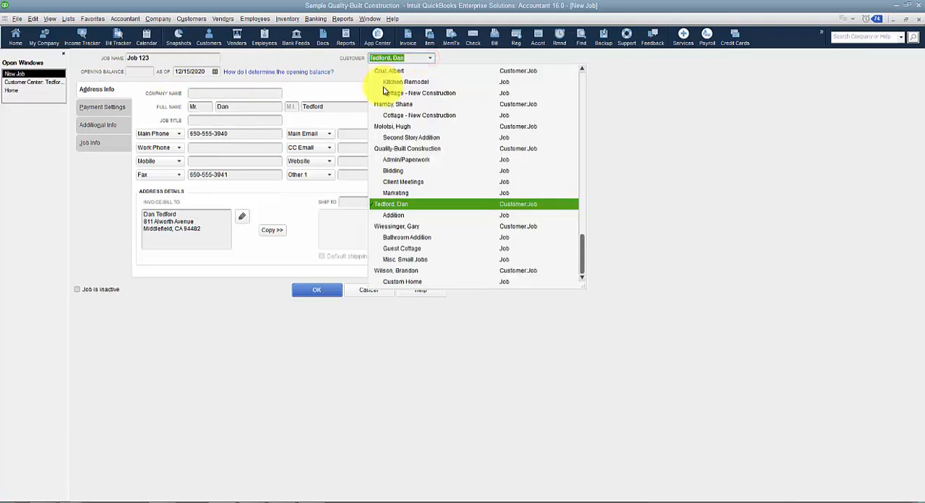
{"action": "left_click", "coordinate": [393, 215]}
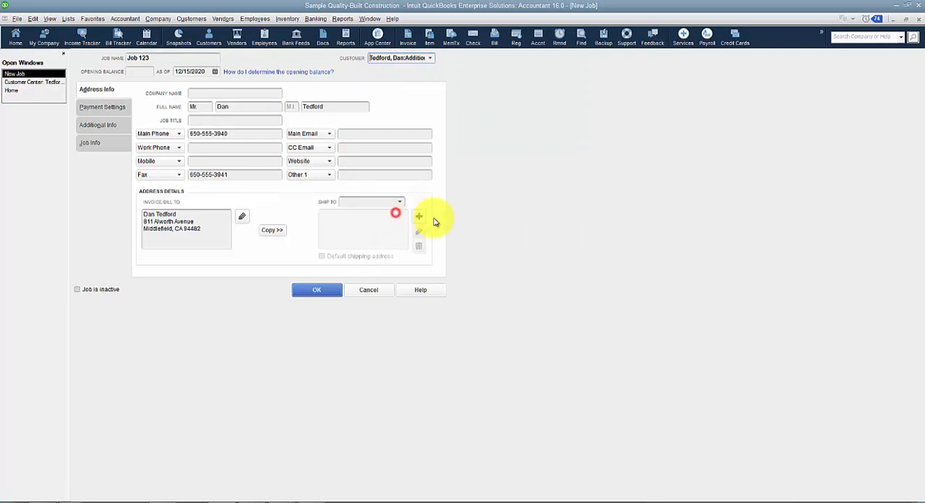
{"action": "left_click", "coordinate": [429, 58]}
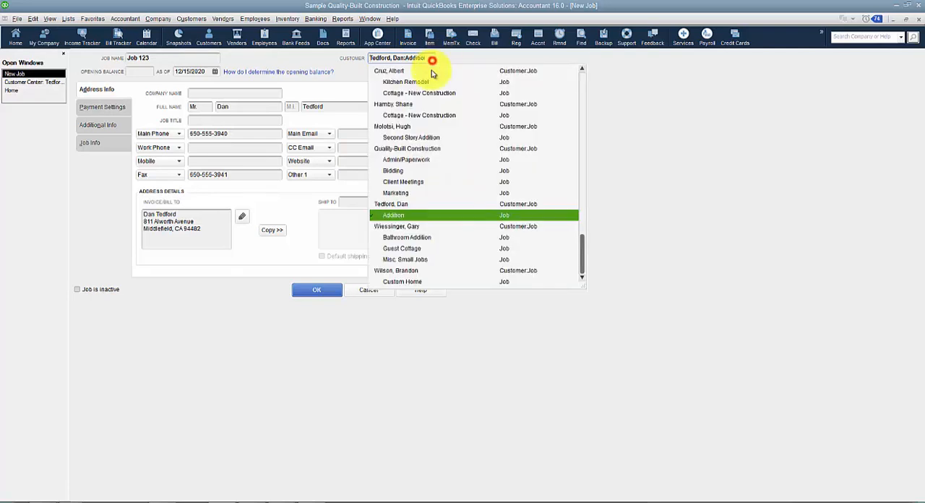
{"action": "left_click", "coordinate": [413, 205]}
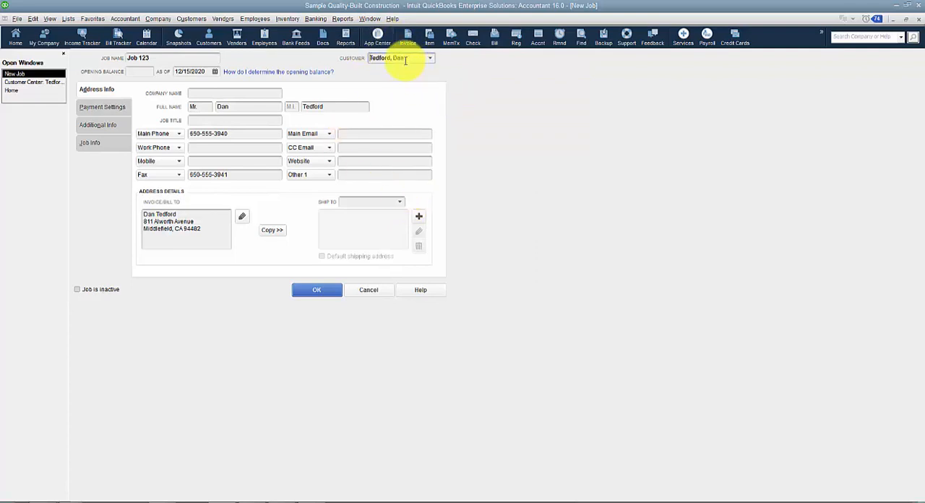
Review the payment settings, additional info and job info of the new Job 123, and discard the job.
{"action": "left_click", "coordinate": [135, 58]}
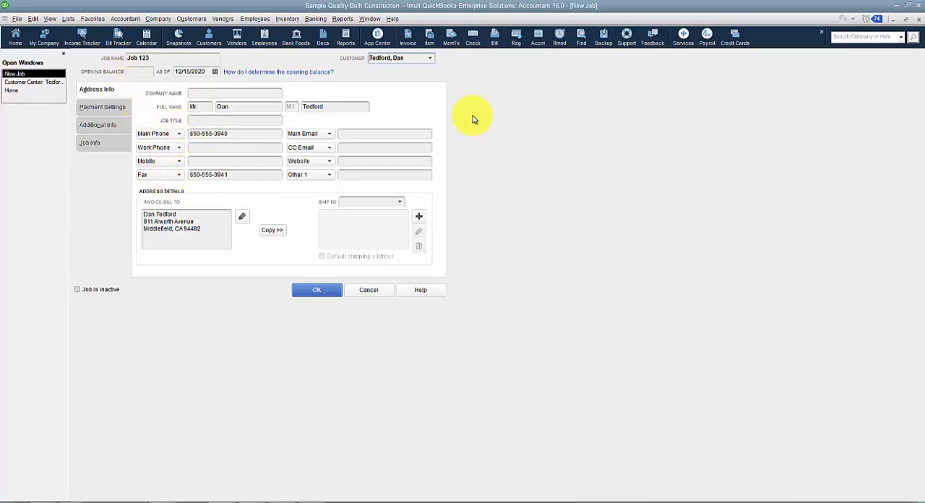
{"action": "left_click", "coordinate": [102, 106]}
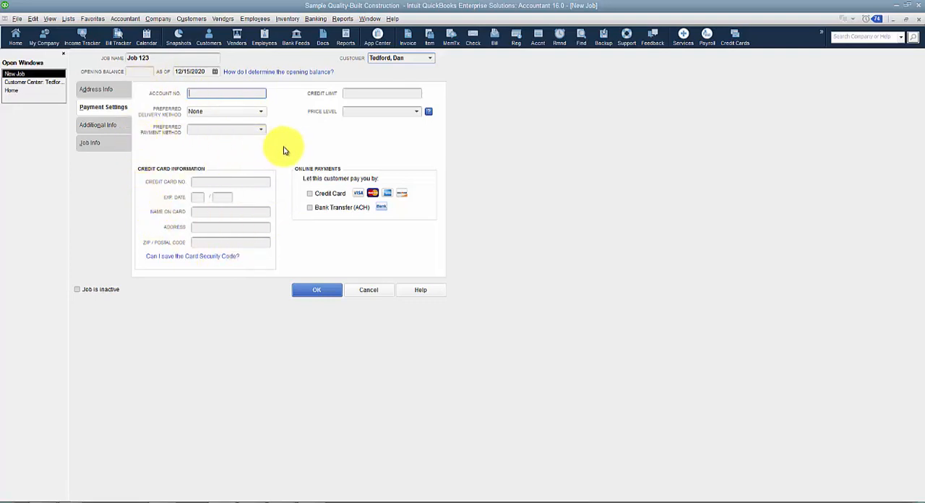
{"action": "left_click", "coordinate": [119, 126]}
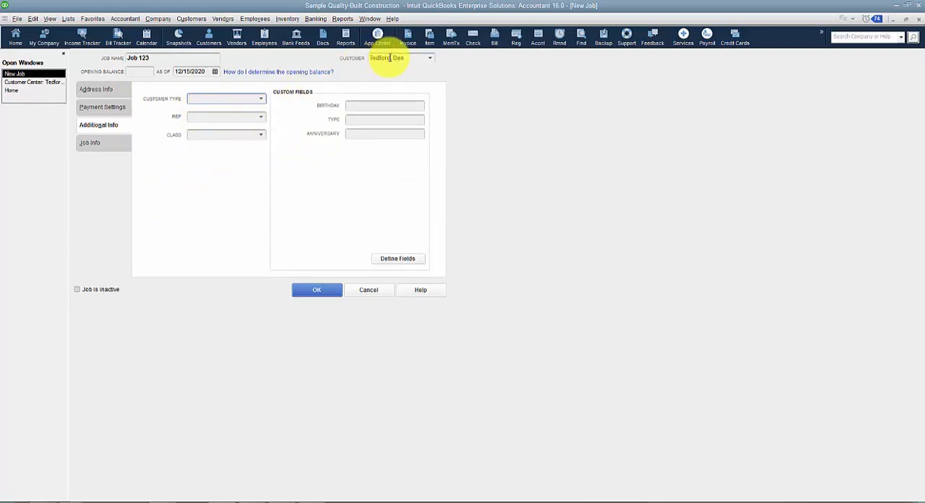
{"action": "left_click", "coordinate": [88, 143]}
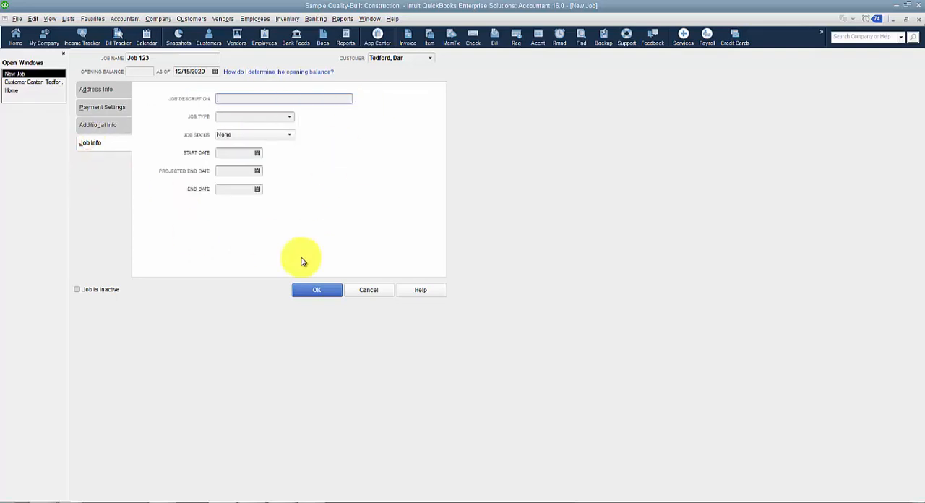
{"action": "left_click", "coordinate": [95, 124]}
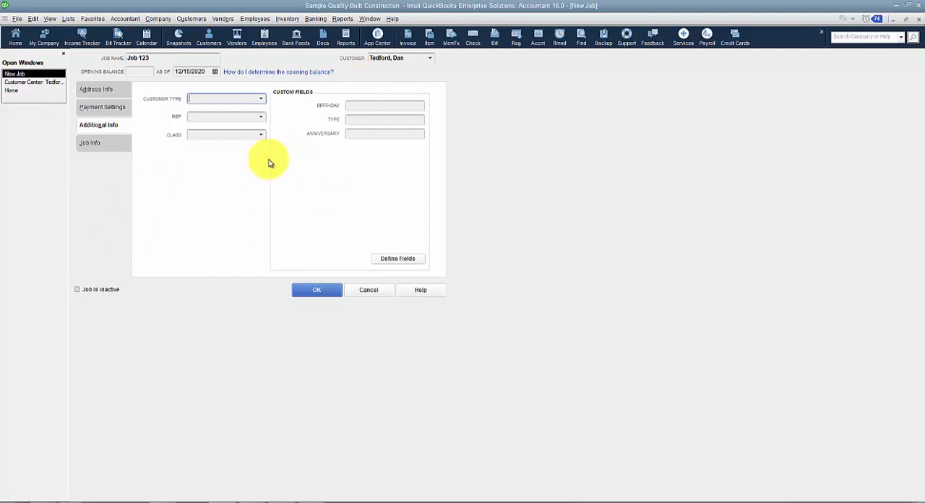
{"action": "left_click", "coordinate": [375, 297]}
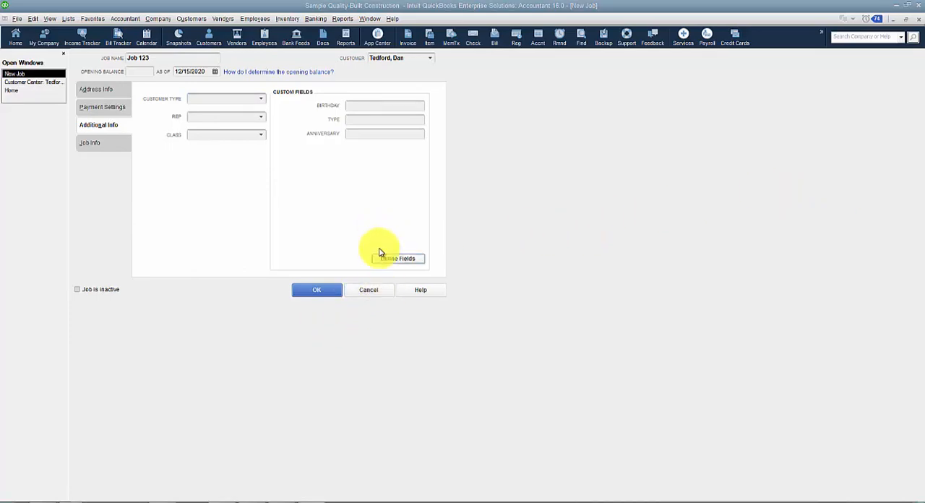
{"action": "left_click", "coordinate": [381, 290]}
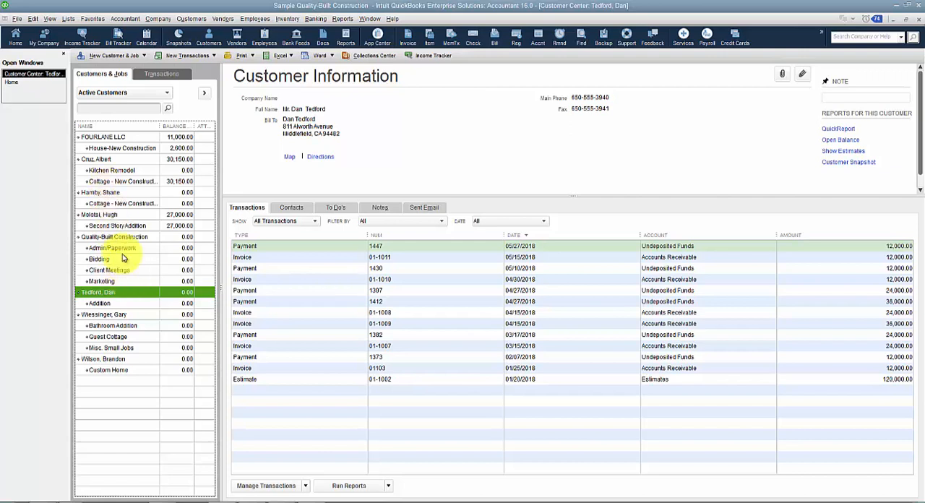
Promote the Custom Home job to a standalone customer, and re-sort the customer list to its original order.
{"action": "left_click", "coordinate": [88, 370]}
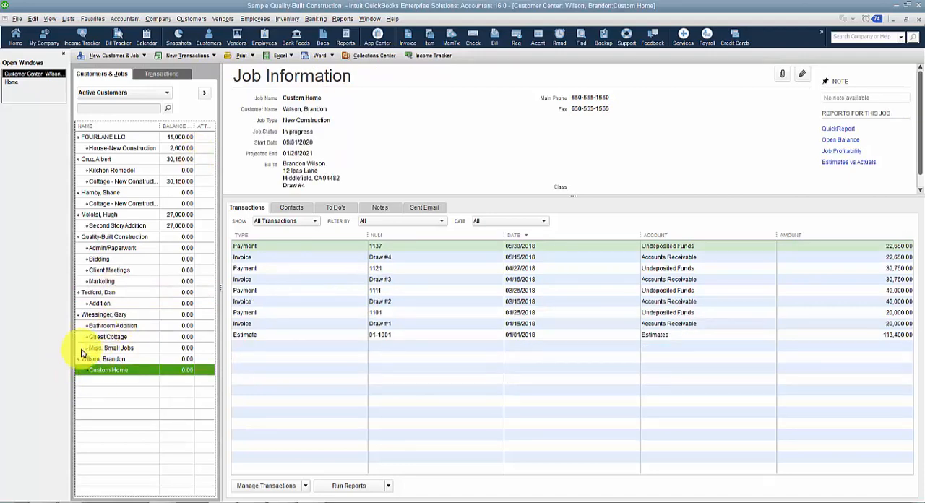
{"action": "mouse_move", "coordinate": [88, 373]}
{"action": "left_mouse_down"}
{"action": "mouse_move", "coordinate": [73, 367]}
{"action": "mouse_move", "coordinate": [72, 376]}
{"action": "left_mouse_up"}
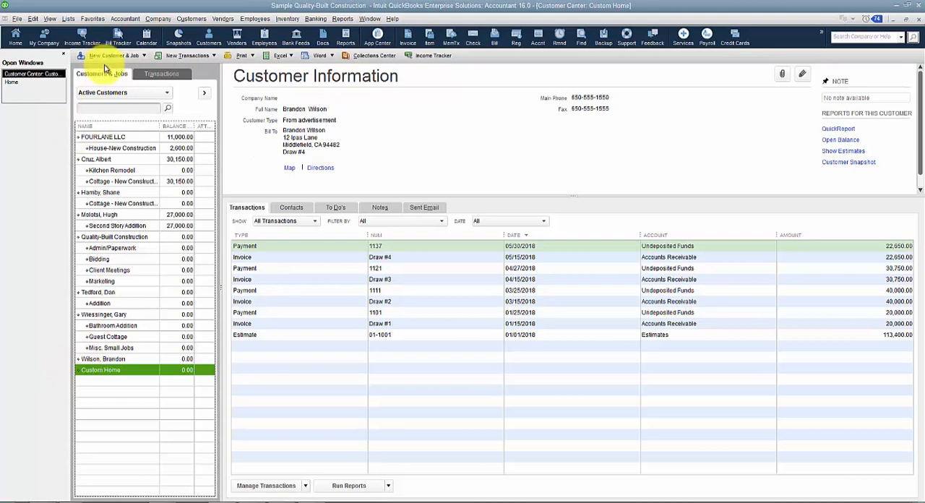
{"action": "left_click", "coordinate": [33, 19]}
{"action": "mouse_move", "coordinate": [45, 20]}
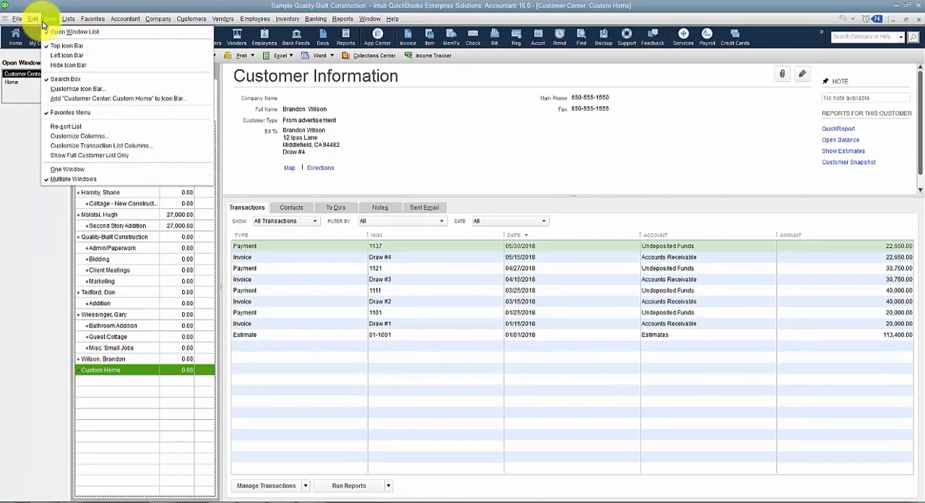
{"action": "left_click", "coordinate": [65, 126]}
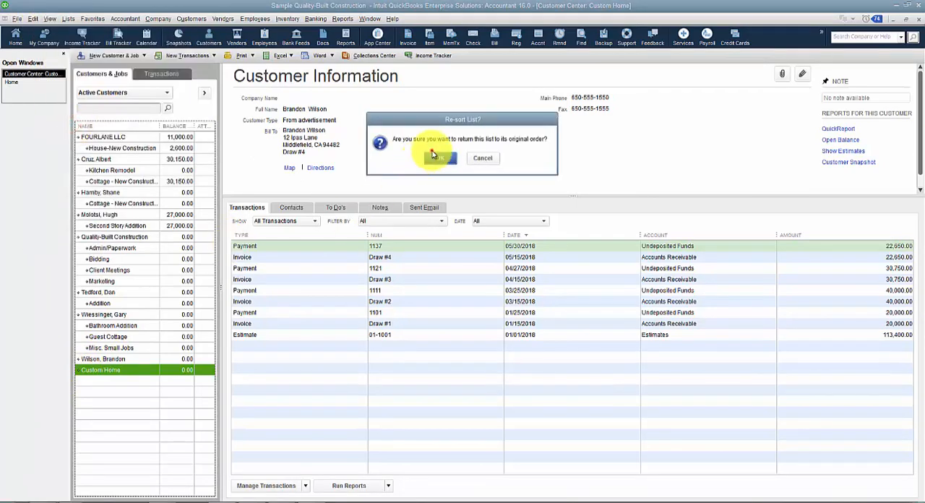
{"action": "left_click", "coordinate": [433, 156]}
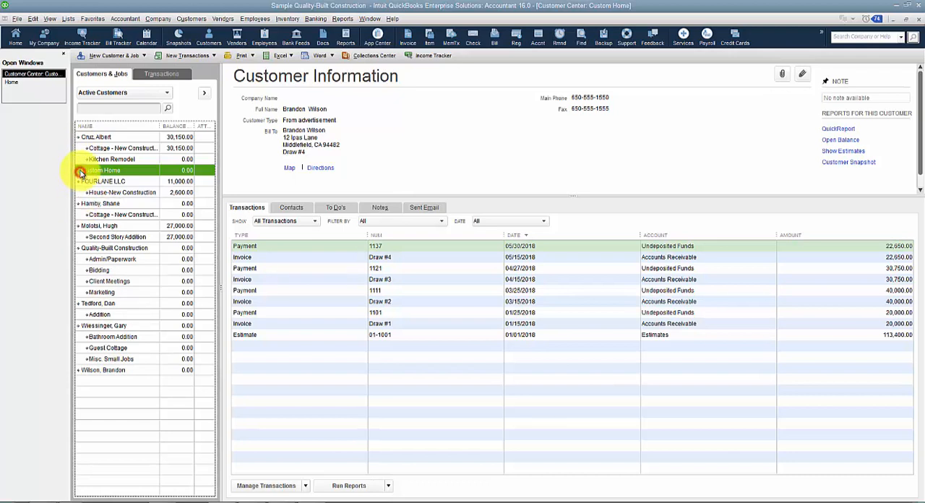
Move Custom Home back below its original customer at the end of the list and nest it as that customer's job.
{"action": "mouse_move", "coordinate": [78, 170]}
{"action": "left_mouse_down"}
{"action": "mouse_move", "coordinate": [87, 168]}
{"action": "mouse_move", "coordinate": [78, 165]}
{"action": "left_mouse_up"}
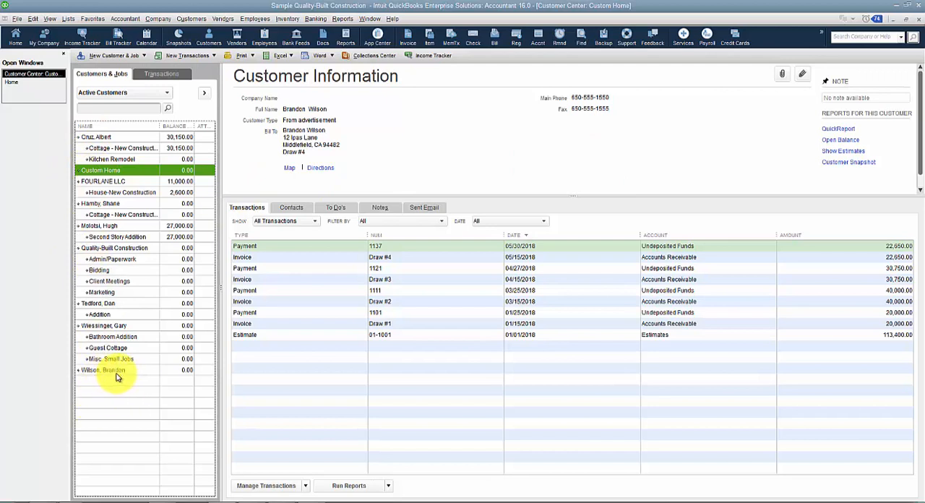
{"action": "left_click_drag", "start_coordinate": [80, 169], "coordinate": [82, 387]}
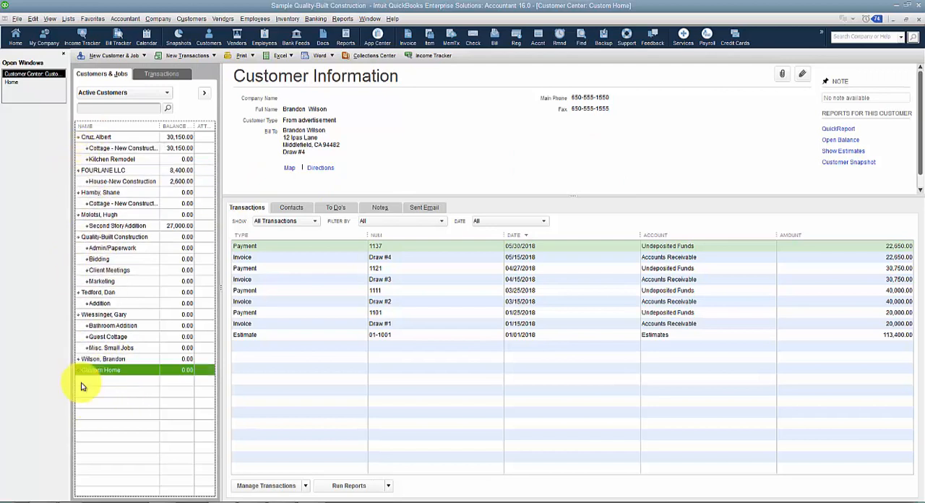
{"action": "left_click", "coordinate": [83, 368]}
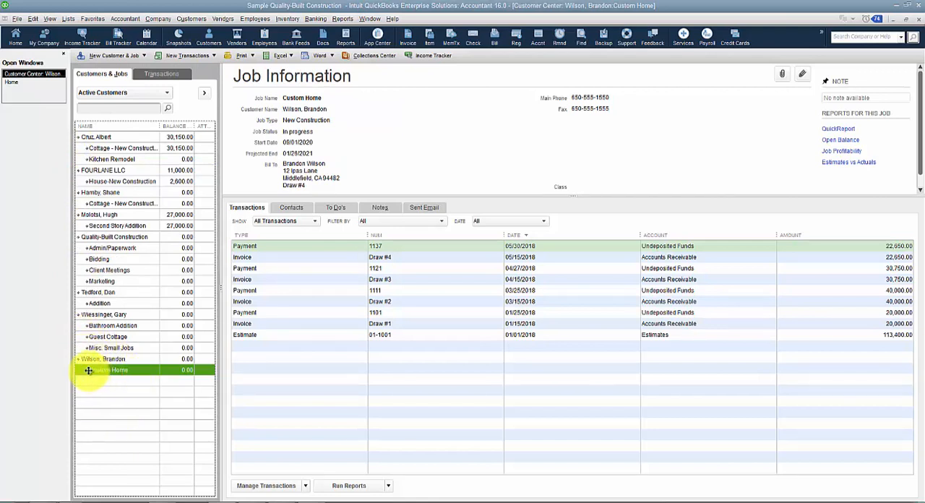
Move Custom Home up the list and nest it under the customer who owns the Kitchen Remodel job.
{"action": "left_click_drag", "start_coordinate": [87, 370], "coordinate": [76, 175]}
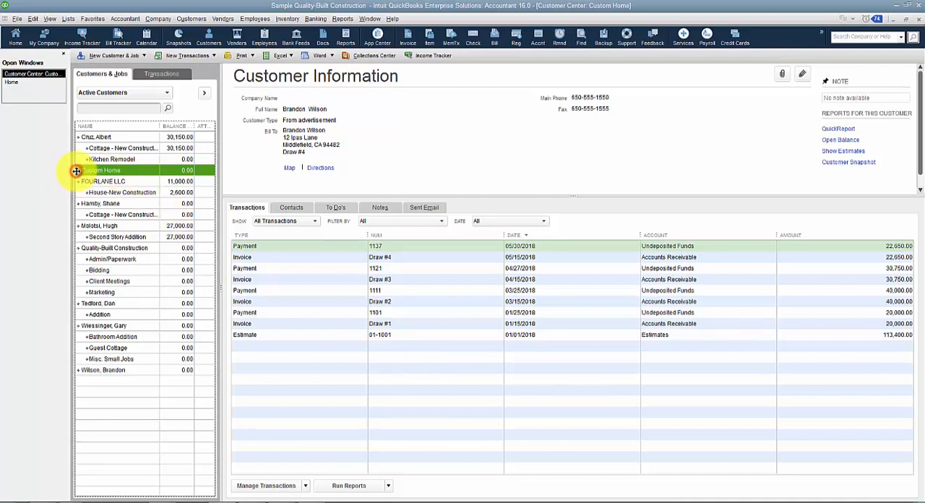
{"action": "left_click_drag", "start_coordinate": [76, 170], "coordinate": [85, 170]}
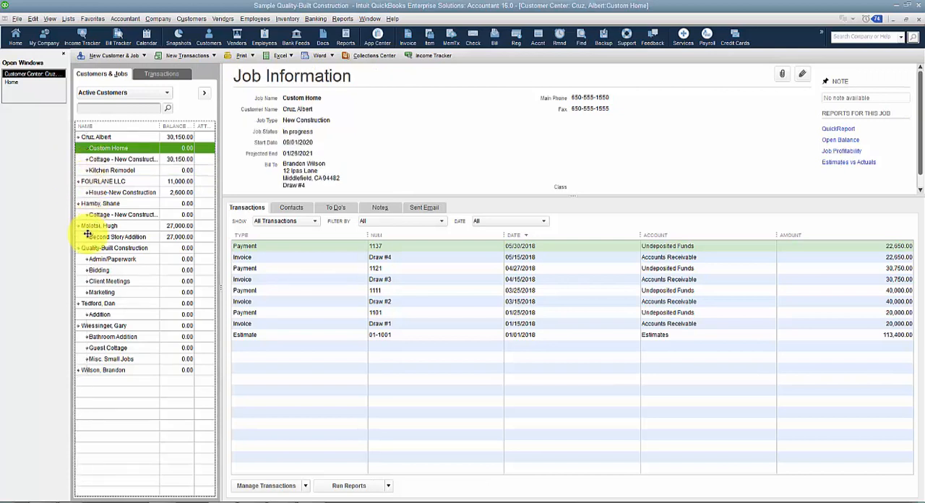
Edit the Custom Home job to reassign it to its original customer, the last one in the list, and save it.
{"action": "double_click", "coordinate": [119, 149]}
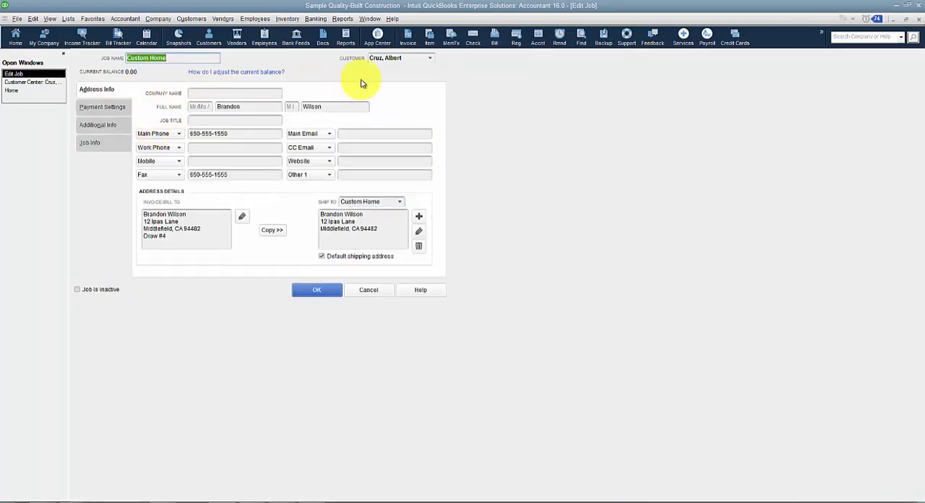
{"action": "left_click", "coordinate": [420, 58]}
{"action": "left_click", "coordinate": [429, 57]}
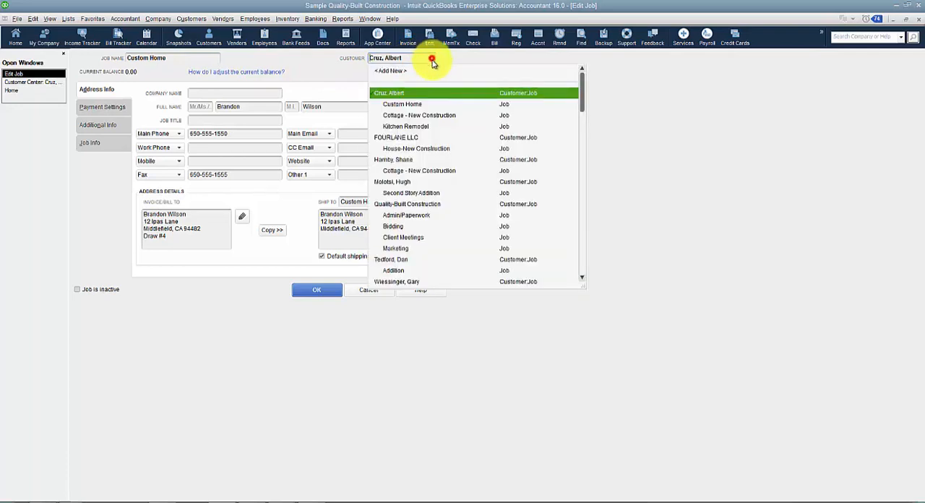
{"action": "scroll", "coordinate": [416, 219], "scroll_direction": "down", "scroll_amount": 5}
{"action": "left_click", "coordinate": [390, 281]}
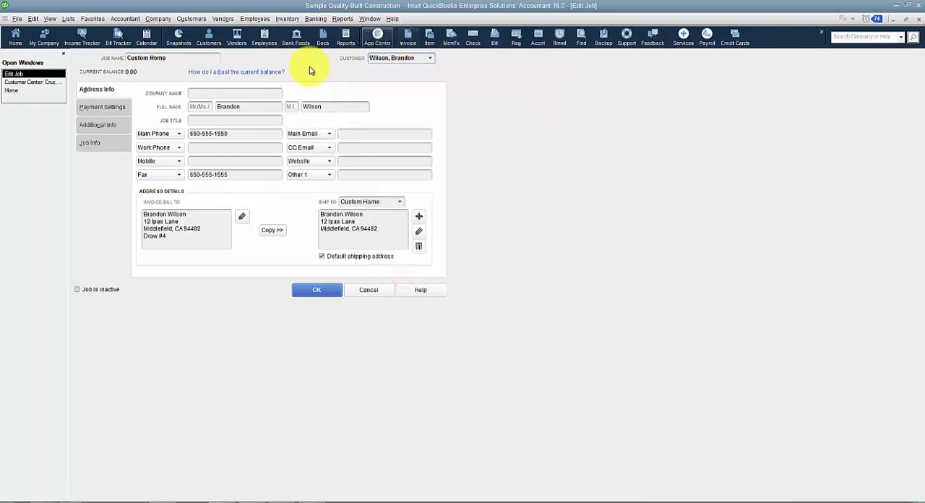
{"action": "left_click", "coordinate": [304, 287]}
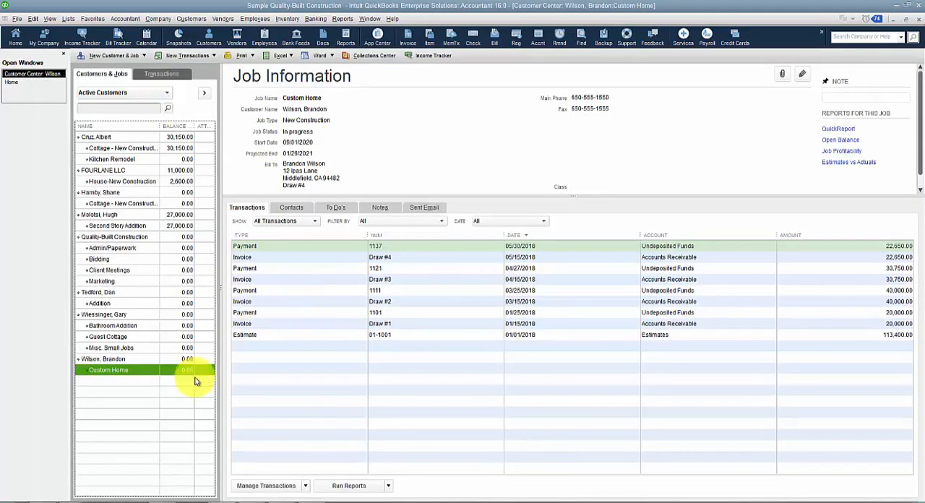